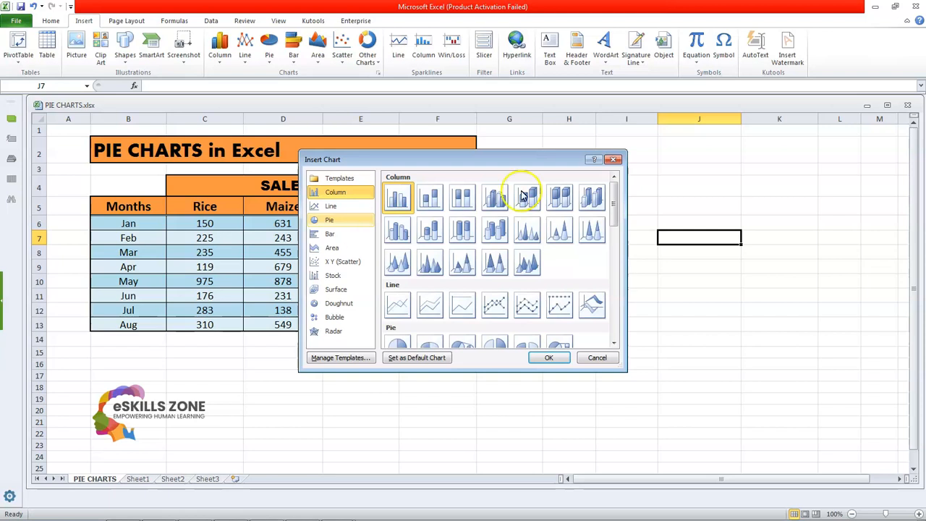
pyautogui.click(612, 159)
pyautogui.click(222, 388)
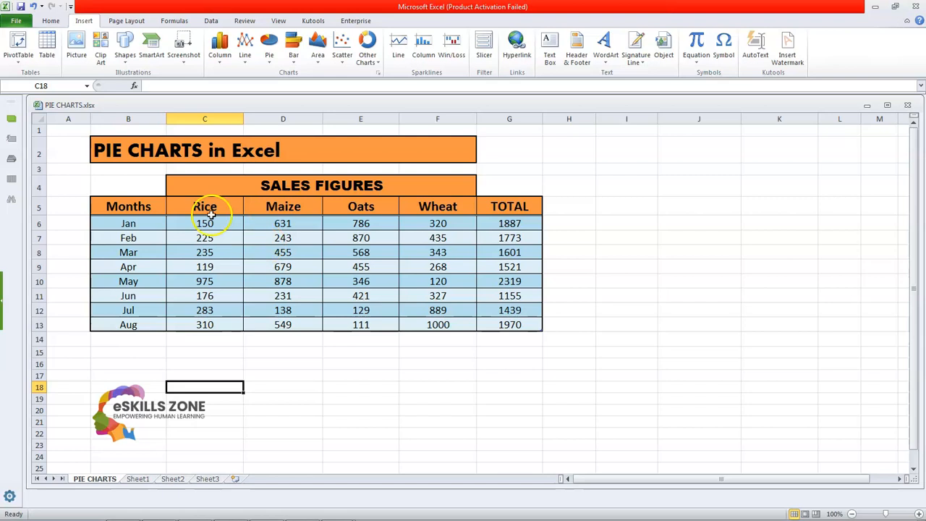
pyautogui.moveTo(128, 185); pyautogui.dragTo(181, 319)
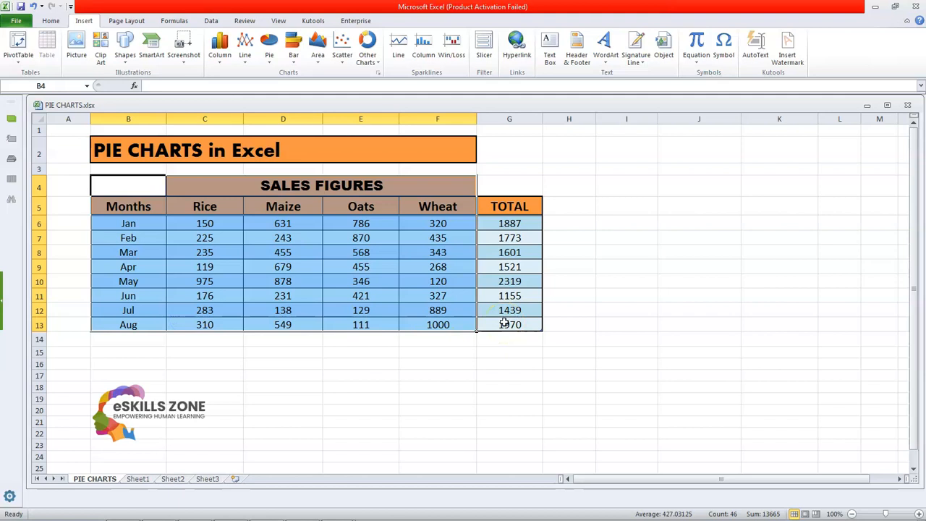
pyautogui.click(464, 384)
# Insert a basic 2-D pie chart from the sales table range B4:F13
pyautogui.moveTo(132, 185); pyautogui.dragTo(349, 321)
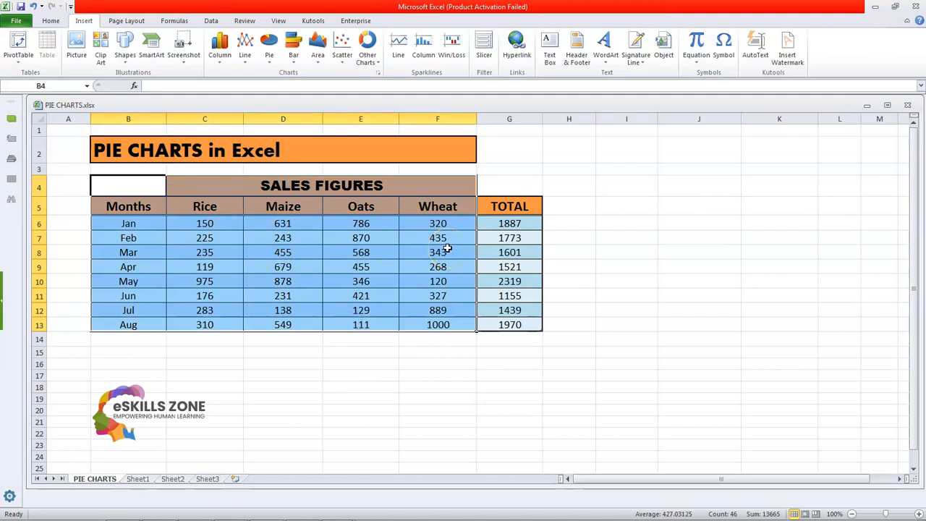
pyautogui.click(49, 21)
pyautogui.click(83, 21)
pyautogui.click(268, 54)
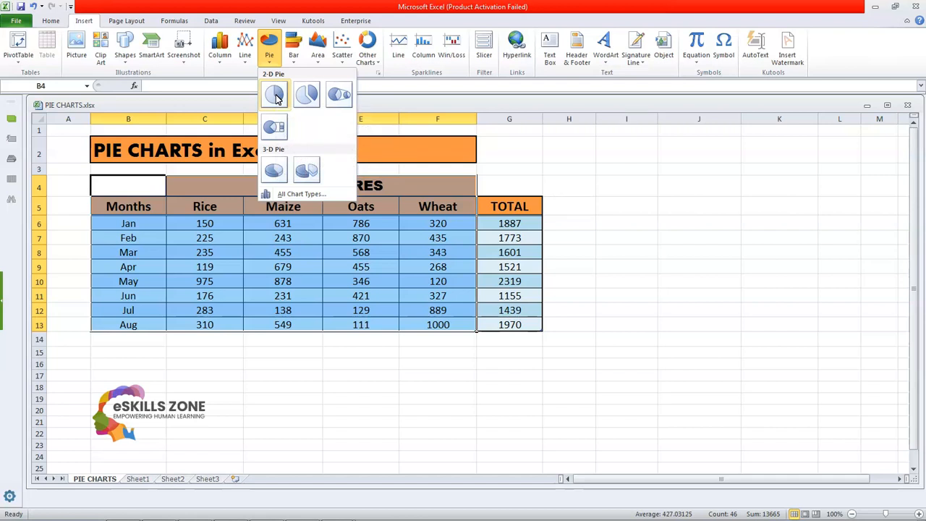
pyautogui.click(275, 96)
pyautogui.click(275, 98)
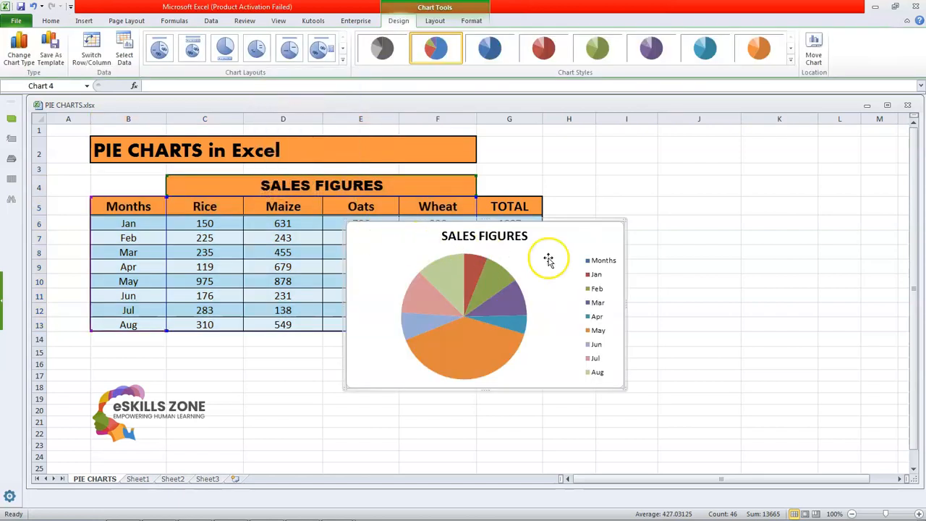
# Move the pie chart into the empty area beside the TOTAL column and shift its title slightly left
pyautogui.moveTo(573, 234); pyautogui.dragTo(793, 194)
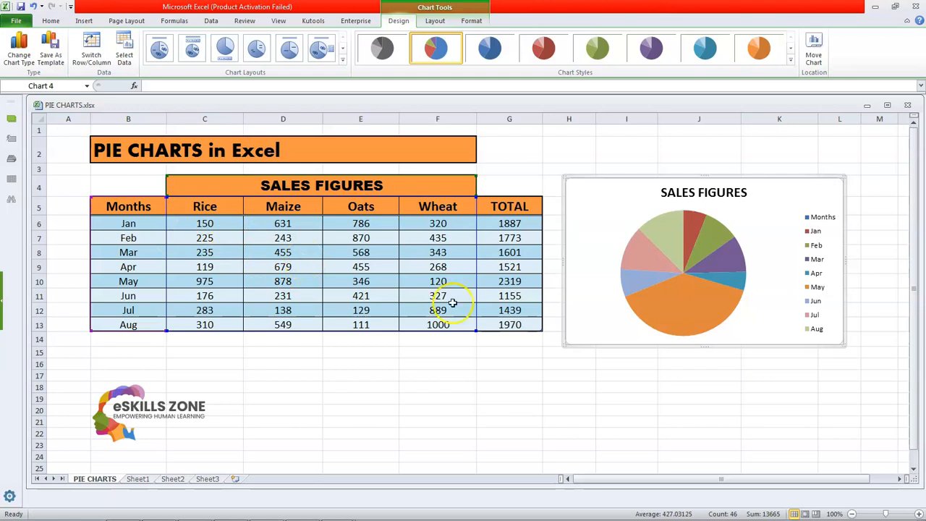
pyautogui.click(705, 194)
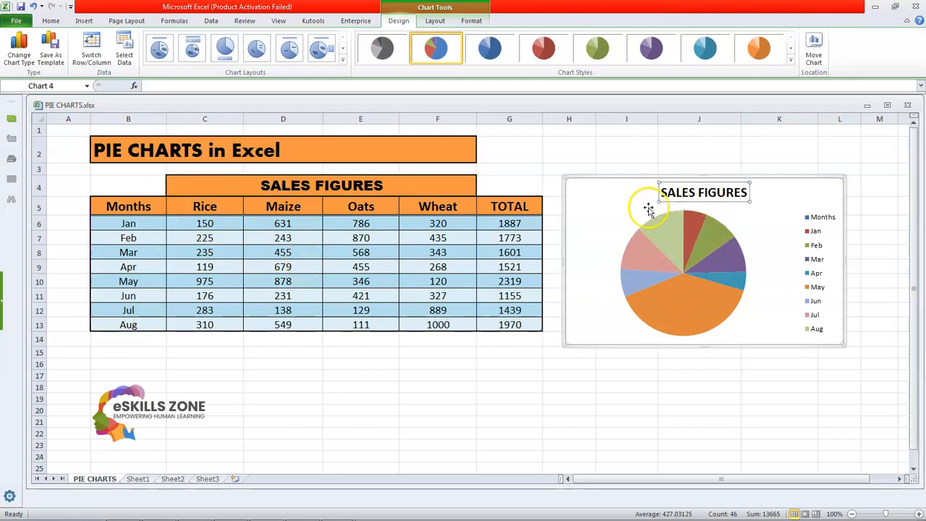
pyautogui.click(791, 377)
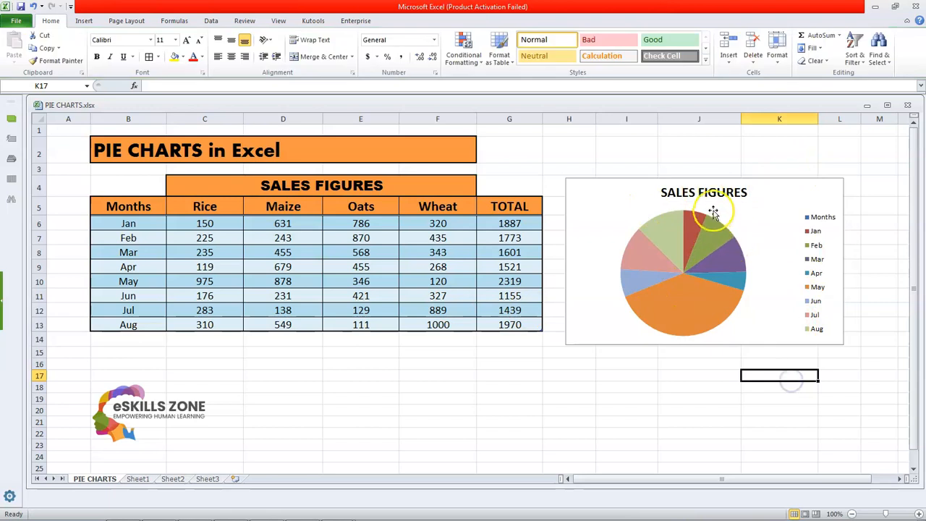
pyautogui.click(691, 196)
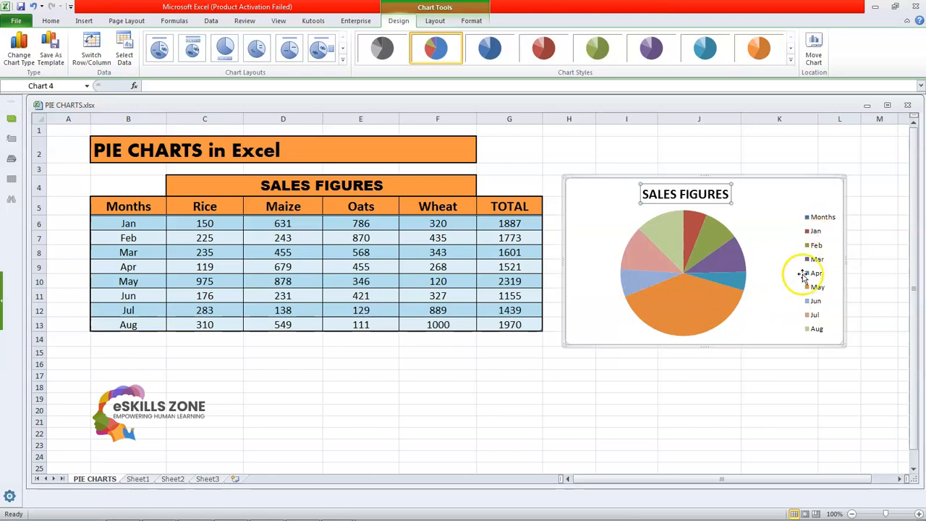
# Examine the value and percentage of each monthly pie slice and compare them with the sales table
pyautogui.moveTo(692, 298)
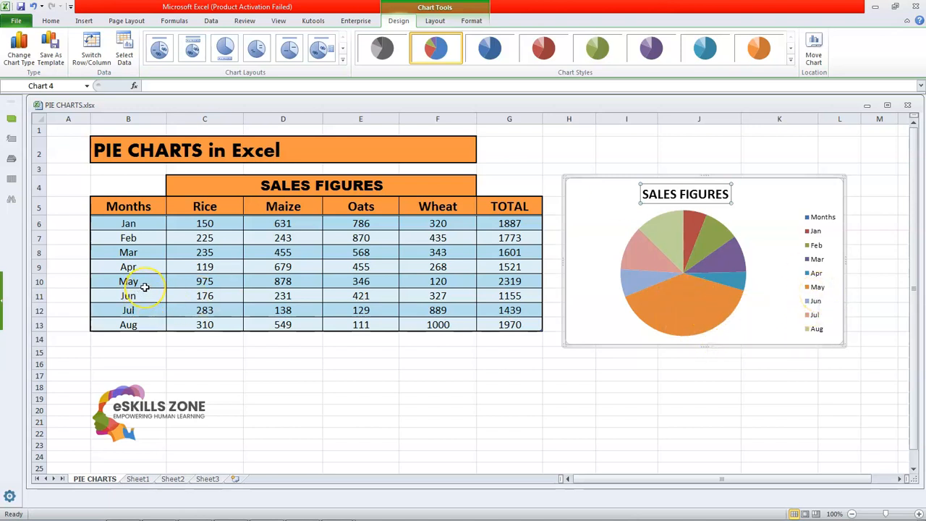
pyautogui.click(278, 295)
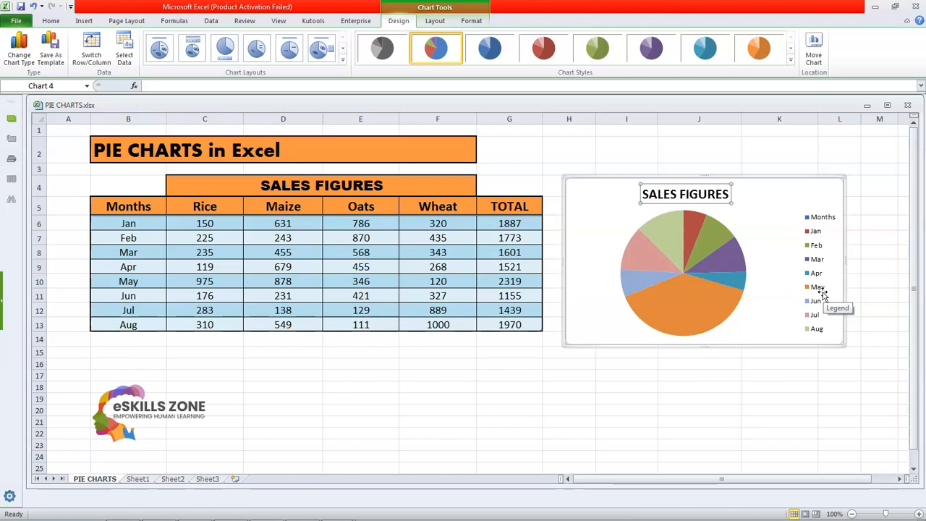
pyautogui.click(515, 283)
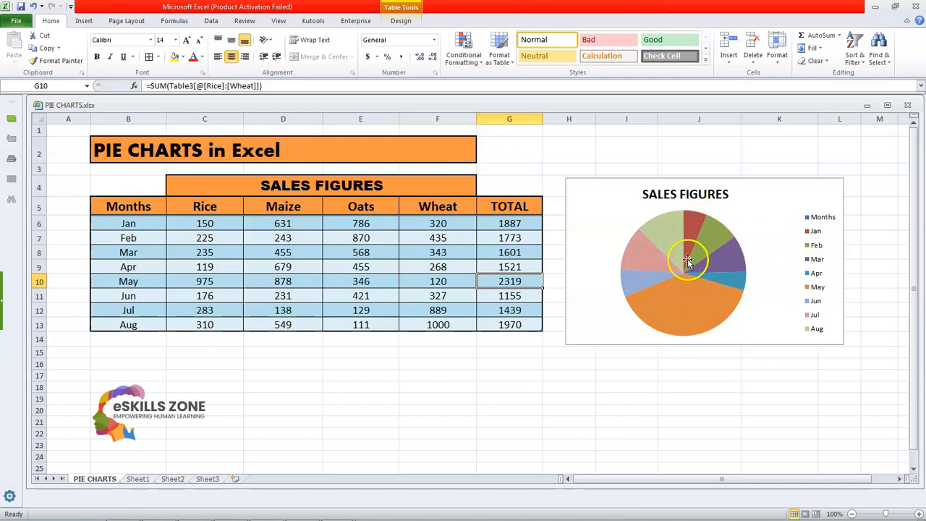
pyautogui.moveTo(697, 221)
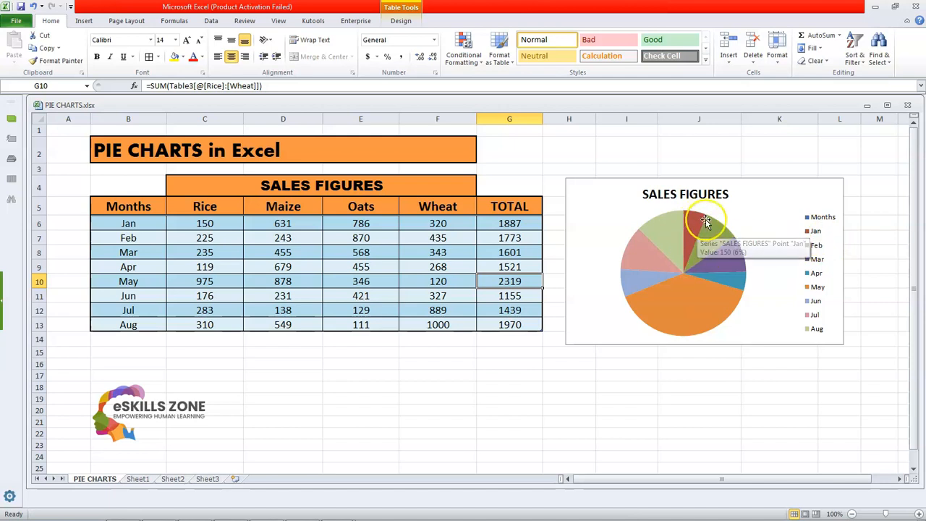
pyautogui.click(695, 227)
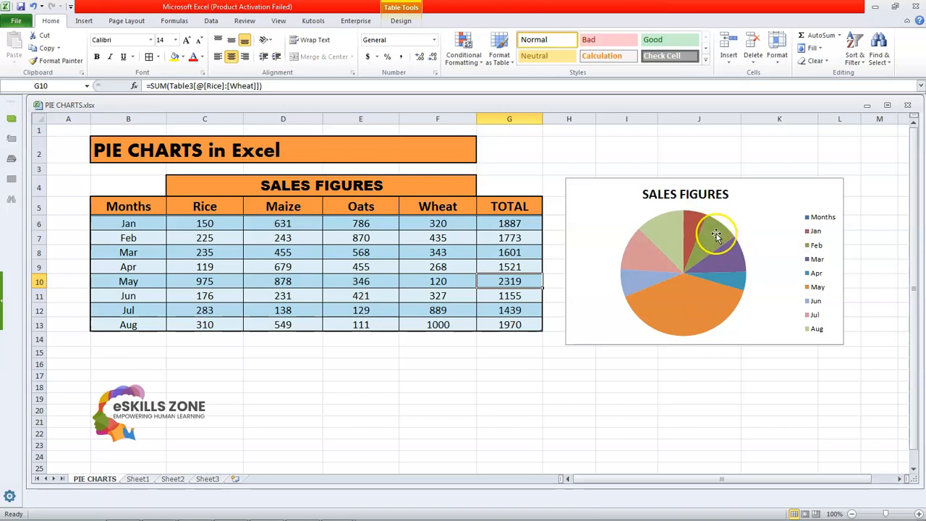
pyautogui.moveTo(716, 235)
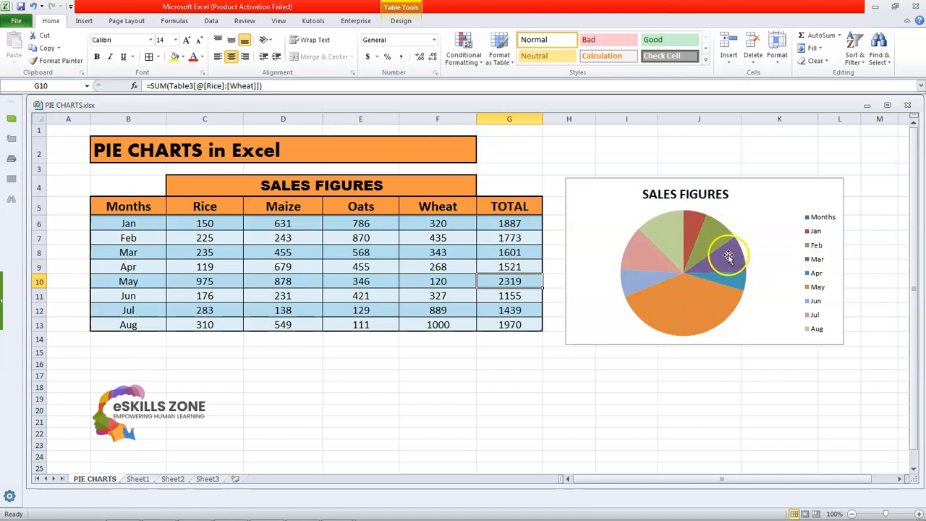
pyautogui.moveTo(728, 255)
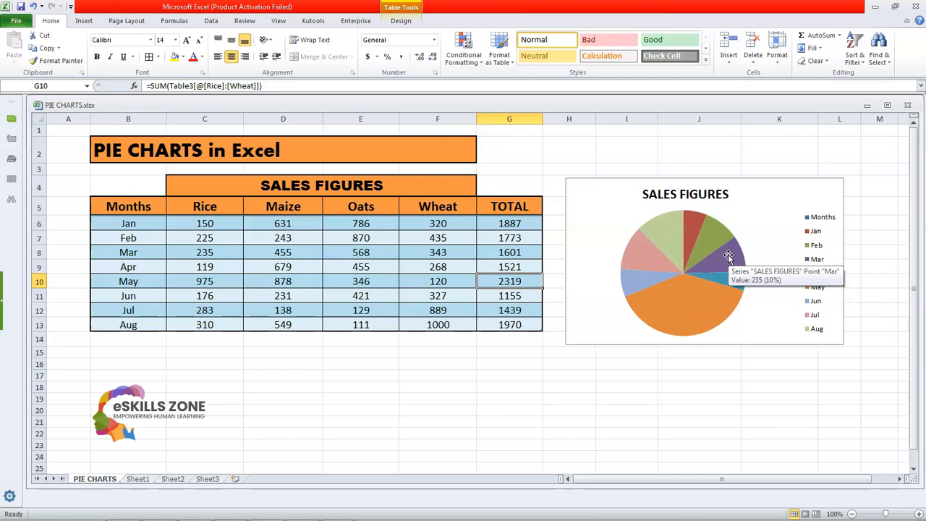
pyautogui.moveTo(730, 282)
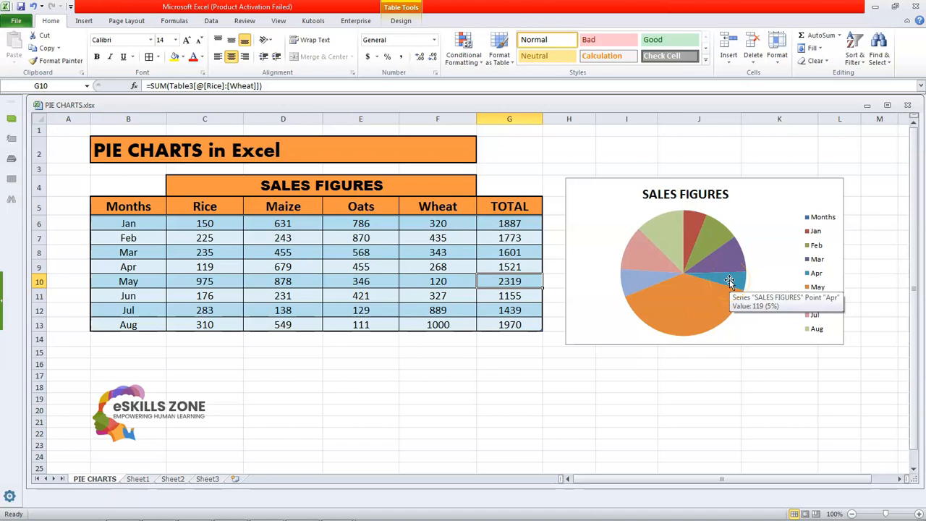
pyautogui.moveTo(687, 303)
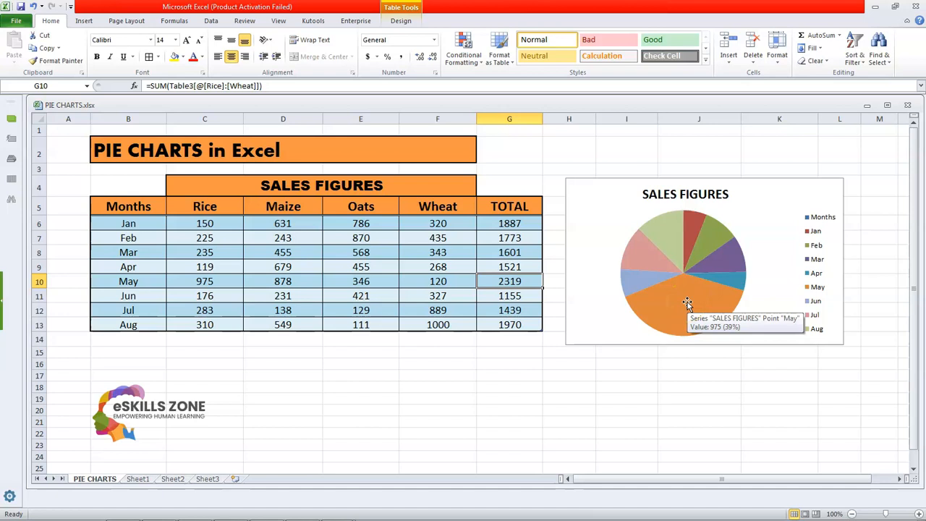
pyautogui.moveTo(641, 280)
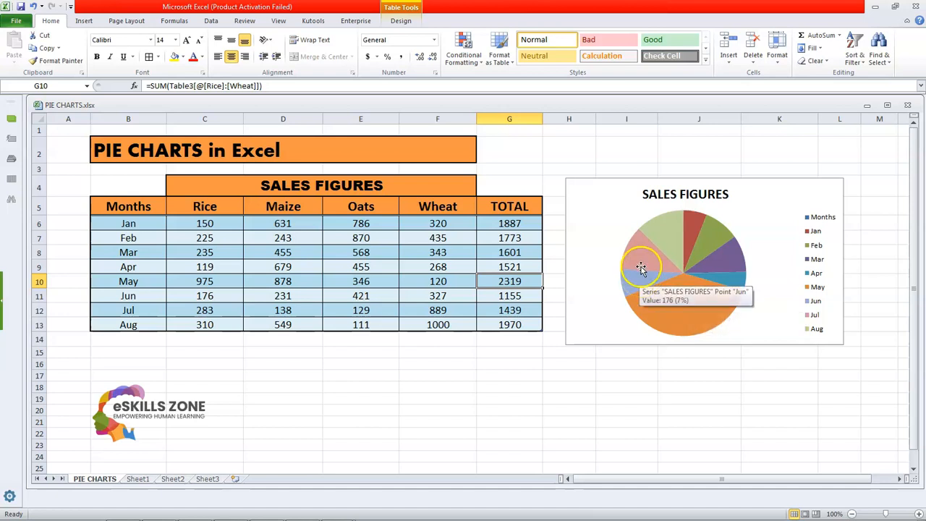
pyautogui.moveTo(640, 263)
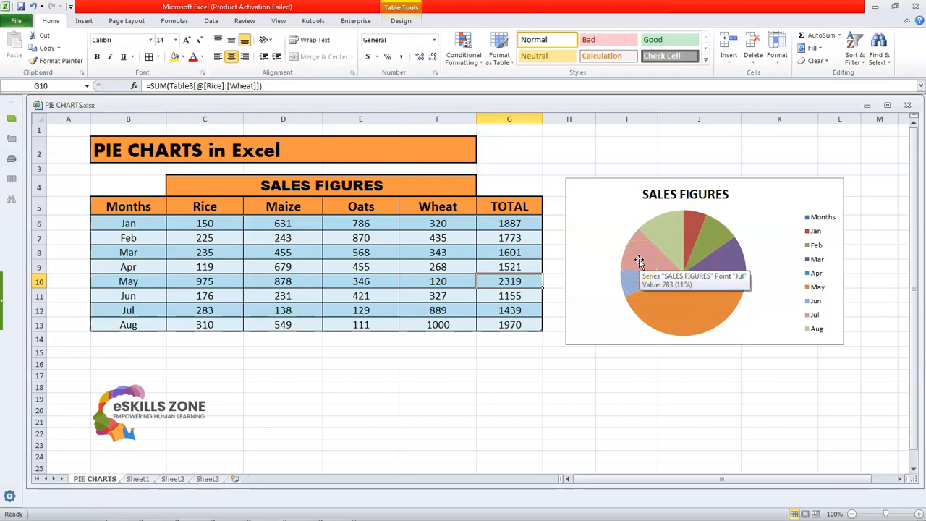
pyautogui.click(660, 232)
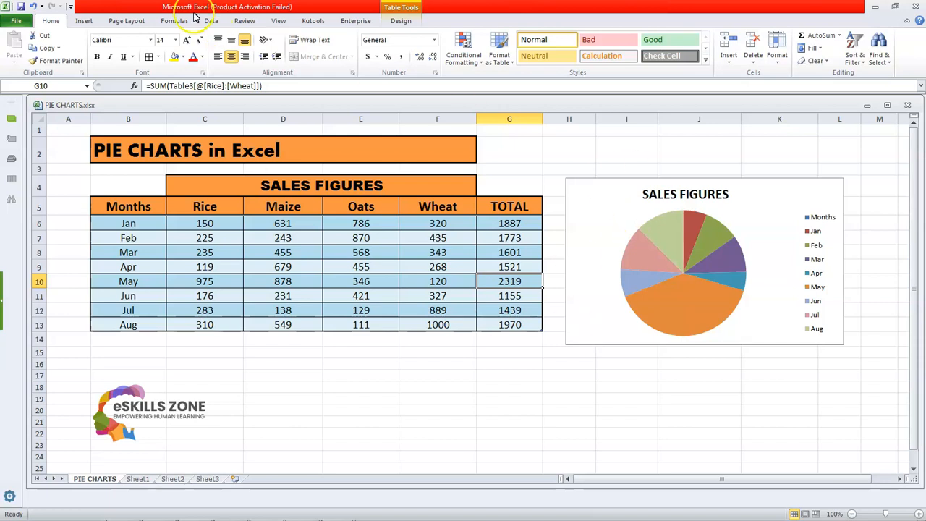
# Review the available pie chart types for the sales chart without applying a different one
pyautogui.click(84, 21)
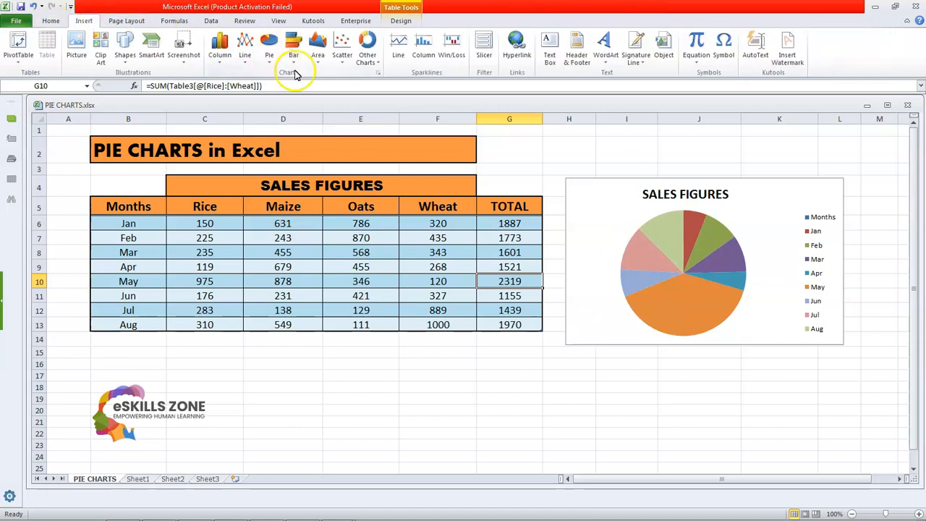
pyautogui.click(271, 60)
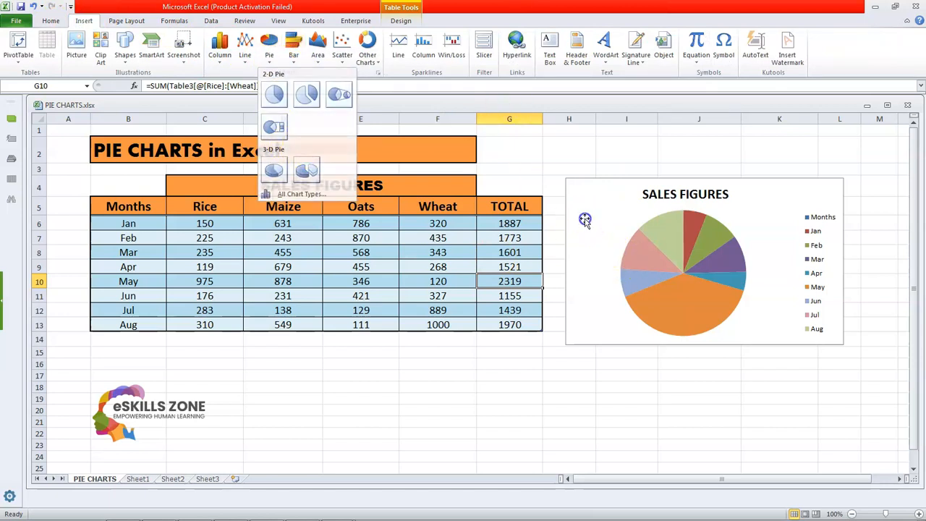
pyautogui.click(605, 226)
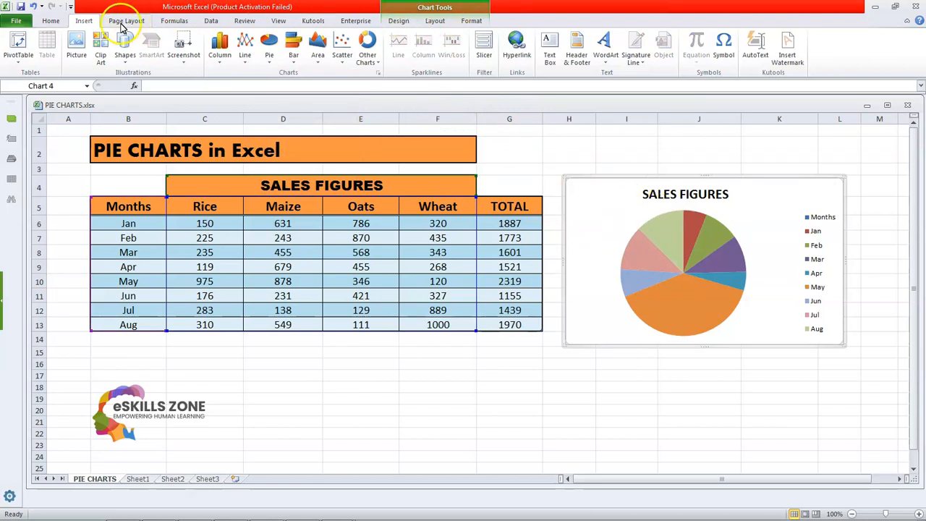
pyautogui.click(267, 63)
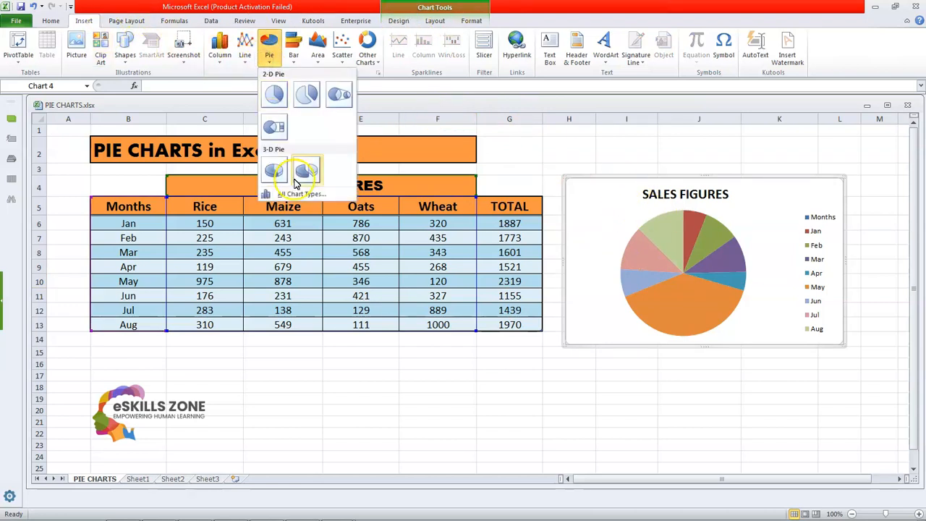
pyautogui.click(309, 196)
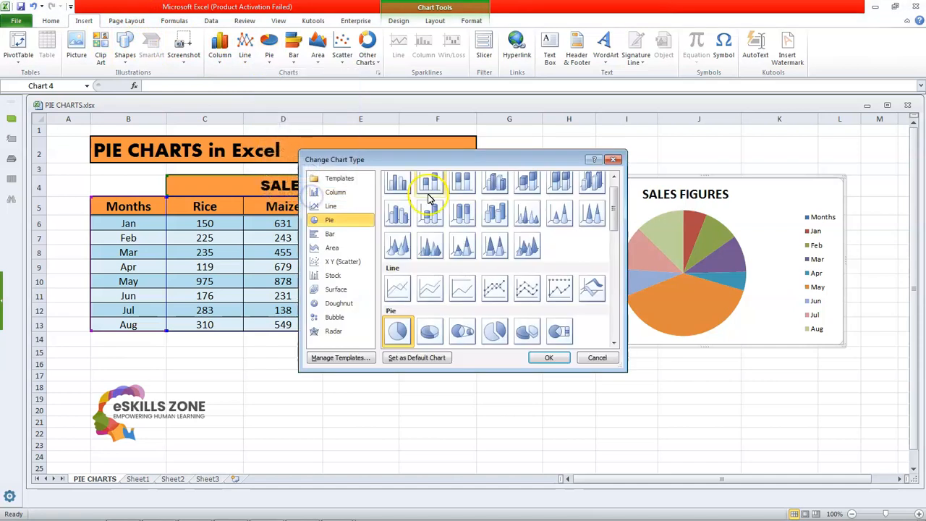
pyautogui.moveTo(458, 160); pyautogui.dragTo(448, 163)
pyautogui.moveTo(318, 118); pyautogui.dragTo(316, 116)
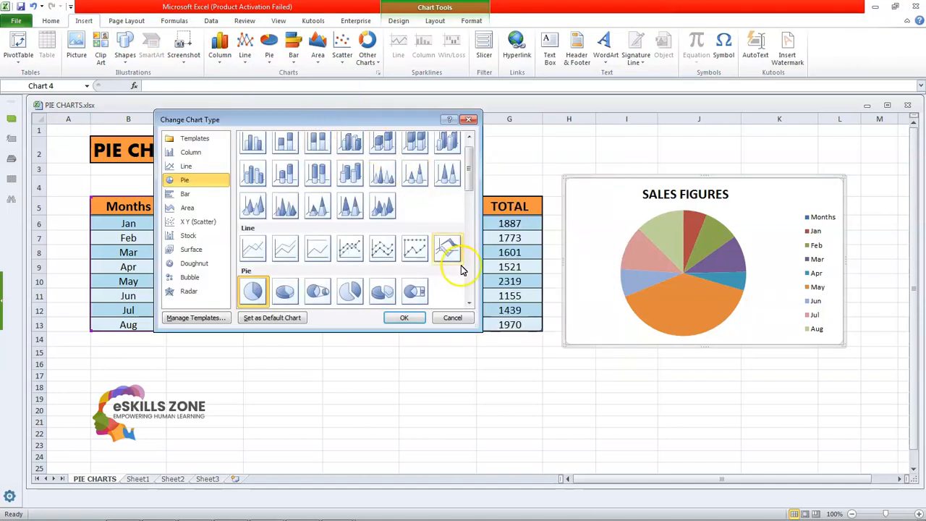
pyautogui.click(450, 318)
pyautogui.click(635, 284)
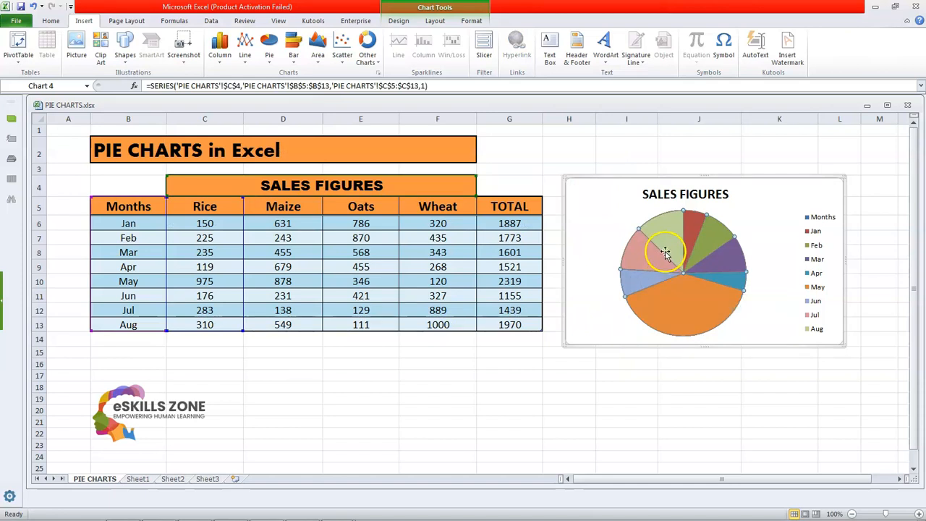
pyautogui.rightClick(604, 220)
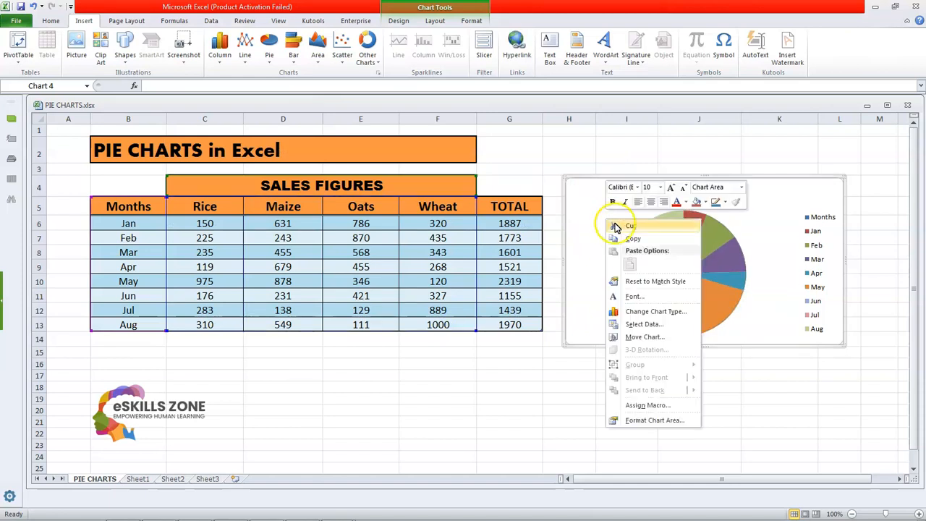
pyautogui.click(574, 267)
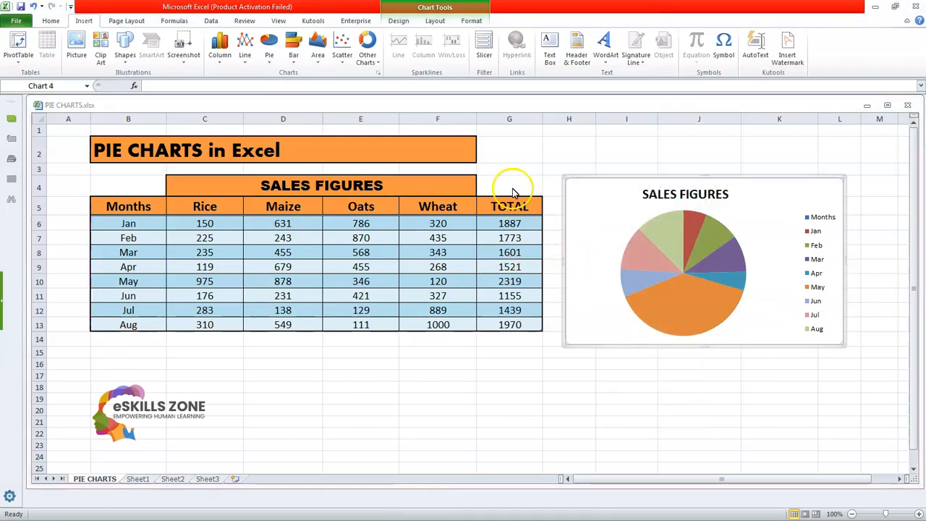
# Browse the available chart styles for the selected sales pie chart without applying a different one
pyautogui.click(618, 234)
pyautogui.click(750, 227)
pyautogui.click(397, 21)
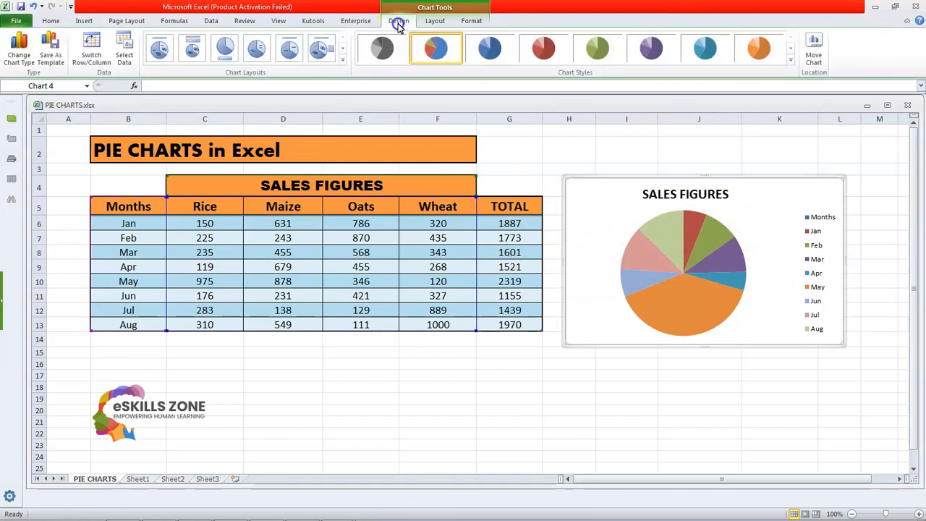
pyautogui.click(791, 55)
pyautogui.click(791, 54)
pyautogui.click(791, 54)
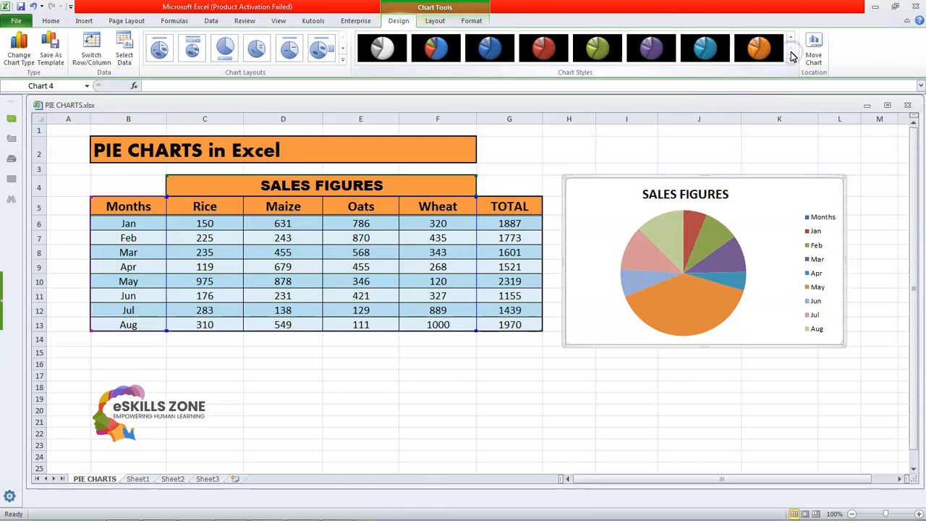
pyautogui.click(789, 39)
pyautogui.click(789, 40)
pyautogui.click(789, 41)
pyautogui.click(790, 41)
pyautogui.click(790, 40)
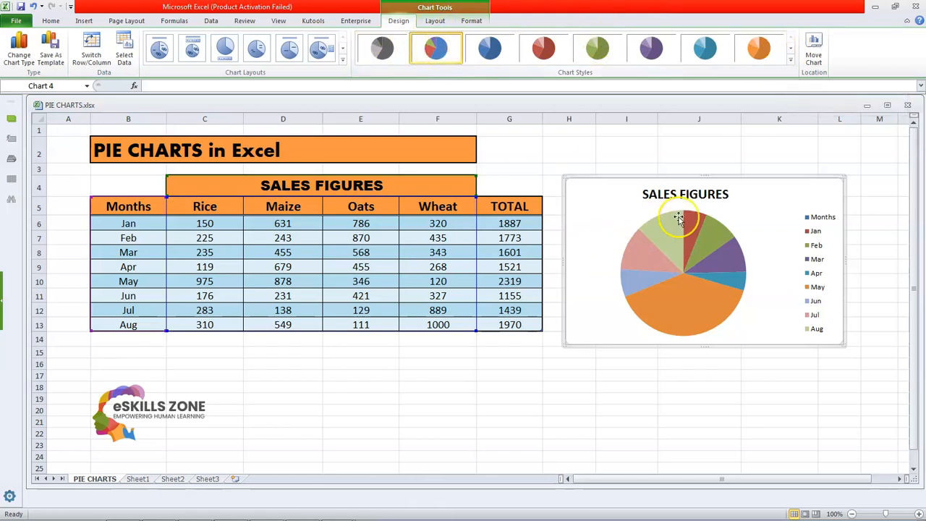
pyautogui.moveTo(686, 251)
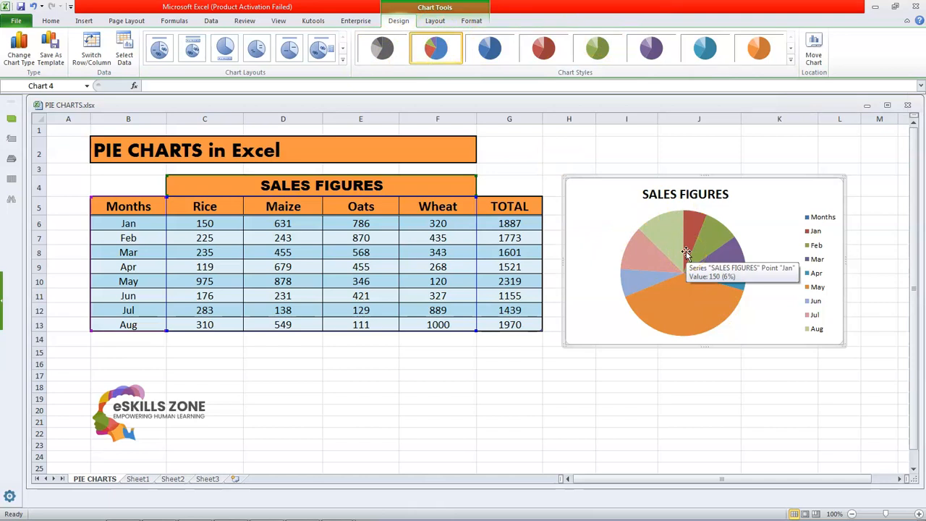
# Try the red, green, purple, aqua and orange gradient styles on the pie chart and return it to the flat multicolour style
pyautogui.click(791, 49)
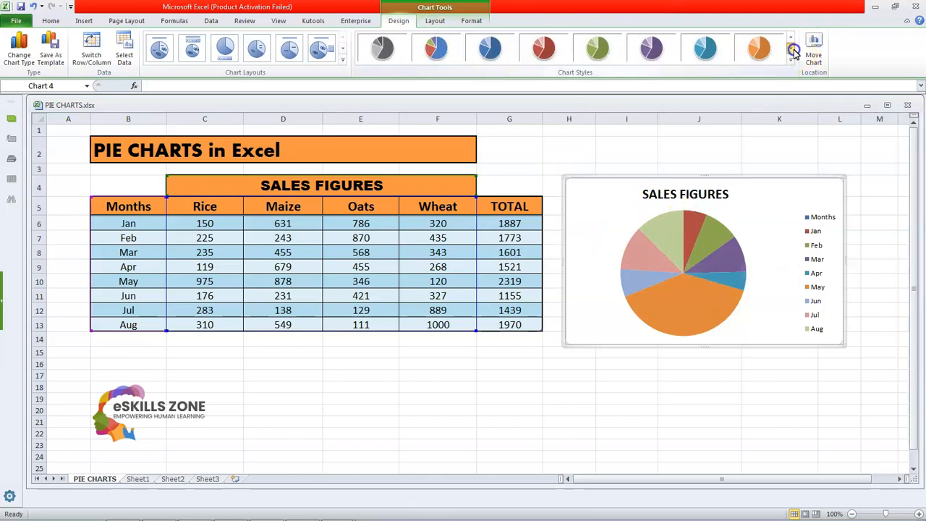
pyautogui.click(538, 62)
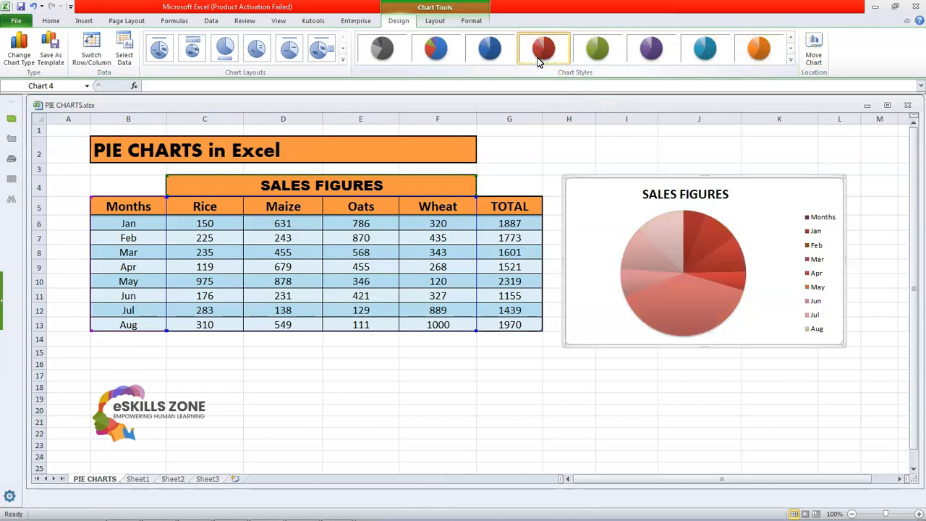
pyautogui.click(595, 48)
pyautogui.click(649, 49)
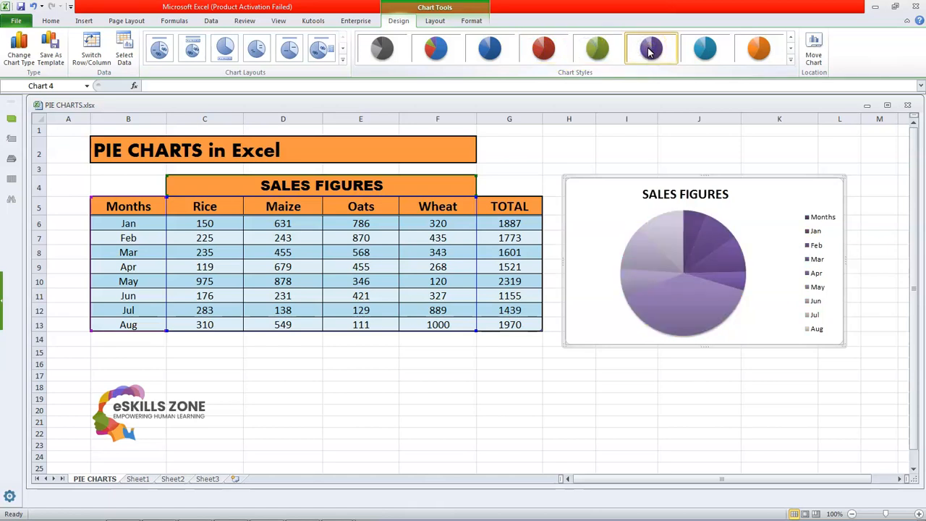
pyautogui.click(706, 49)
pyautogui.click(755, 52)
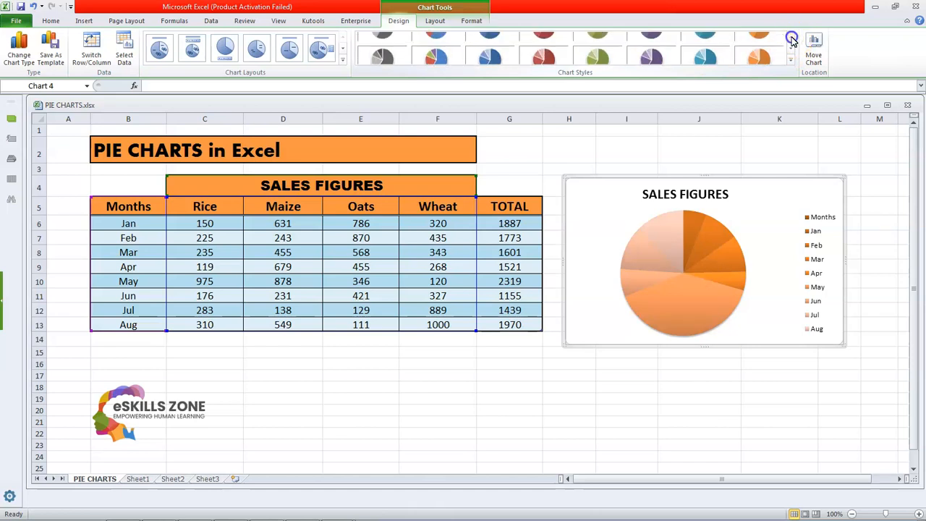
pyautogui.click(435, 47)
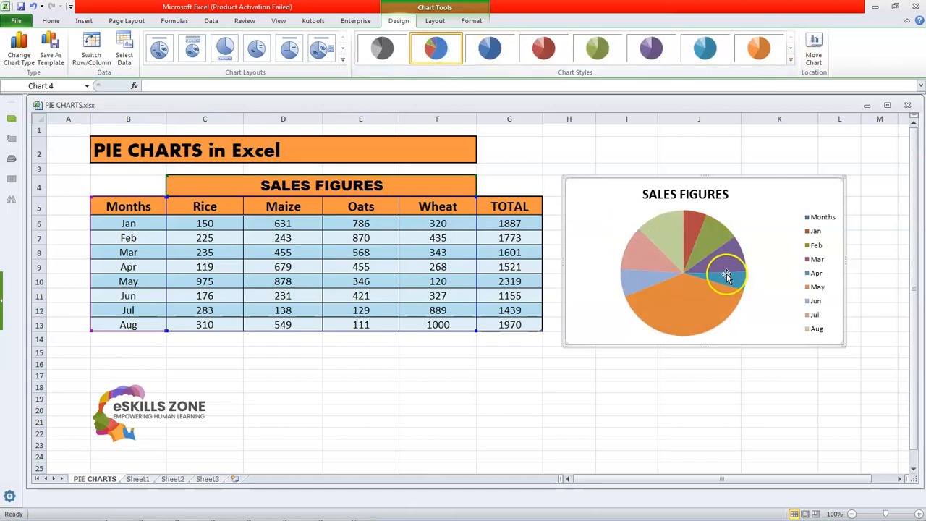
pyautogui.moveTo(726, 276)
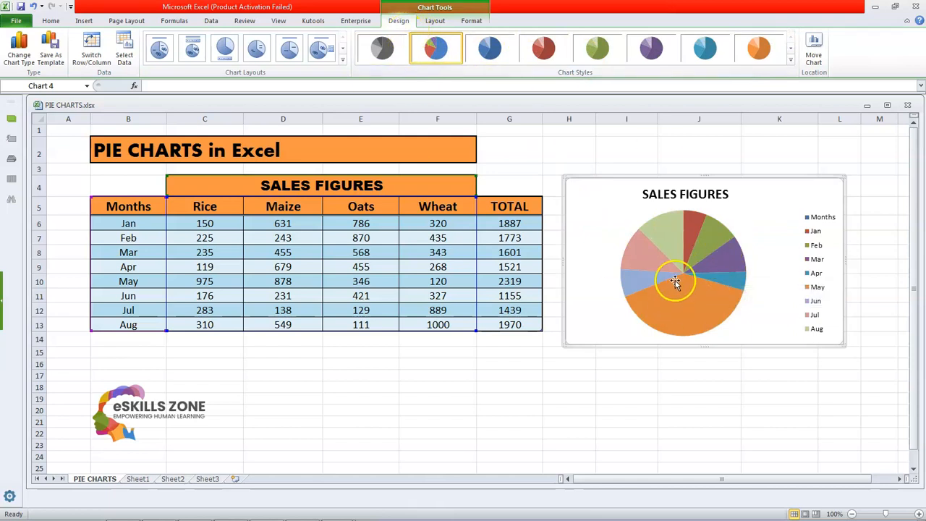
# Apply the pie chart layout with a title, percentage labels and a legend, and shift the title slightly left
pyautogui.click(319, 49)
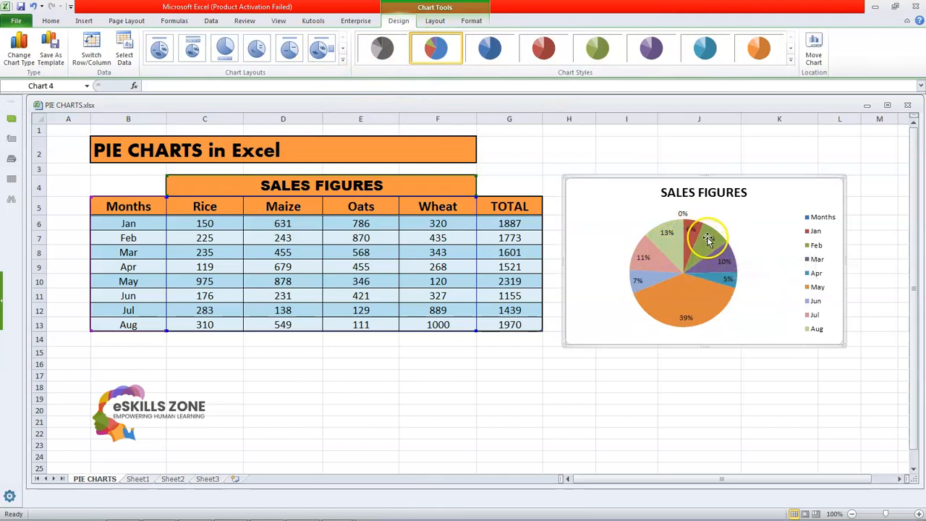
pyautogui.click(715, 197)
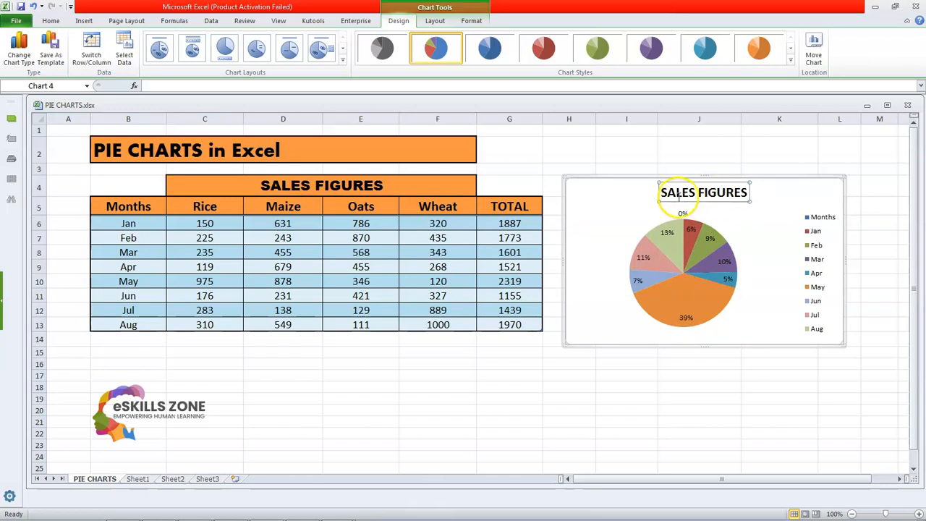
pyautogui.moveTo(653, 186); pyautogui.dragTo(632, 186)
pyautogui.click(686, 231)
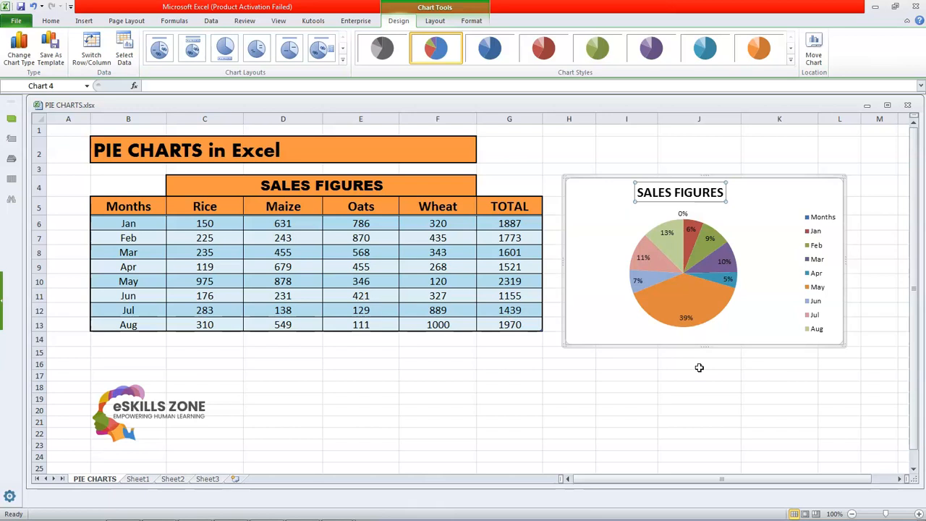
# Apply the chart layout that labels each slice with its month name instead of a legend, and inspect the May slice
pyautogui.click(287, 51)
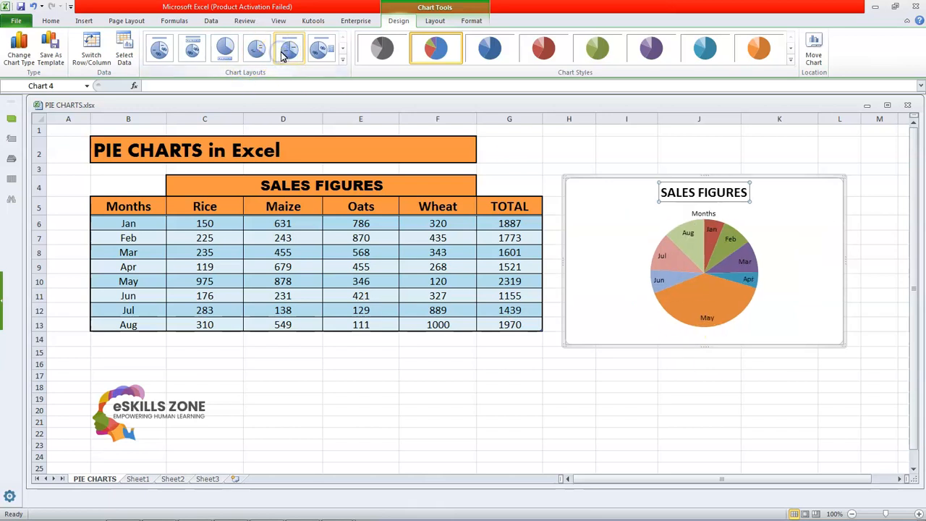
pyautogui.click(724, 241)
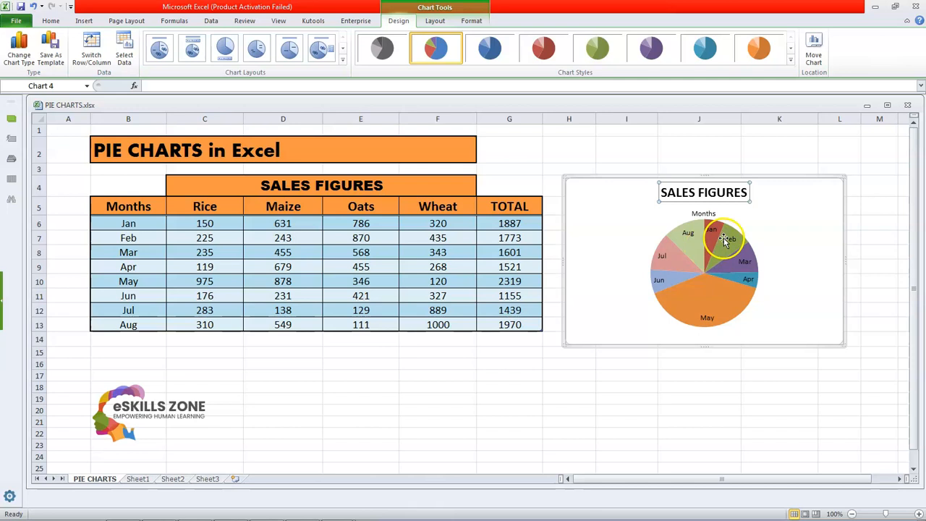
pyautogui.moveTo(714, 312)
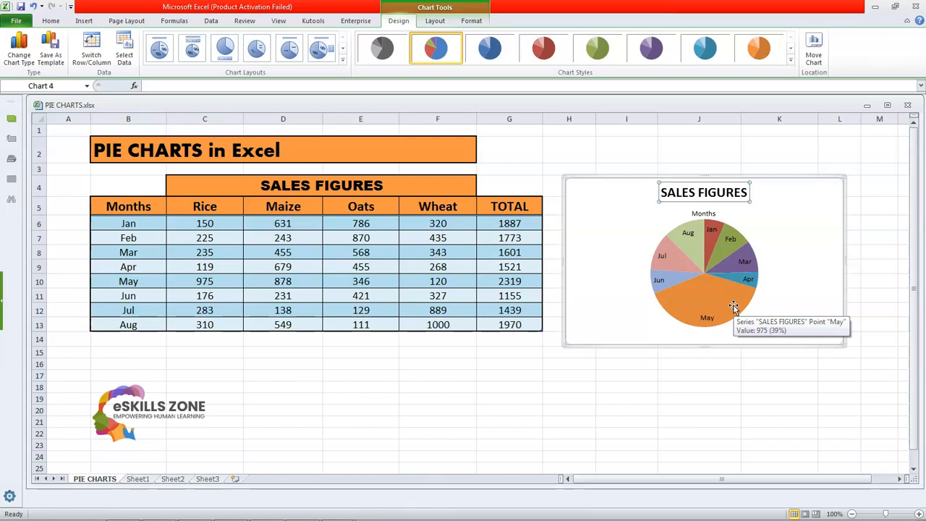
pyautogui.click(719, 303)
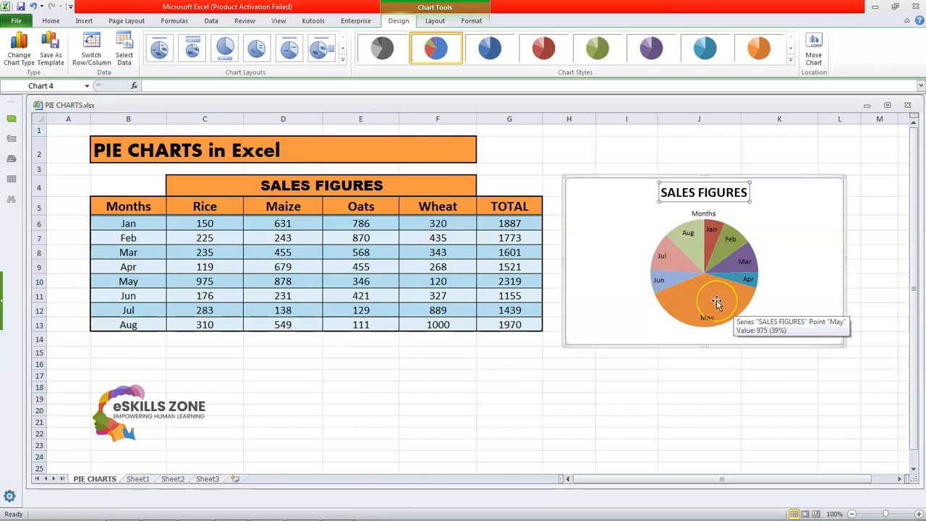